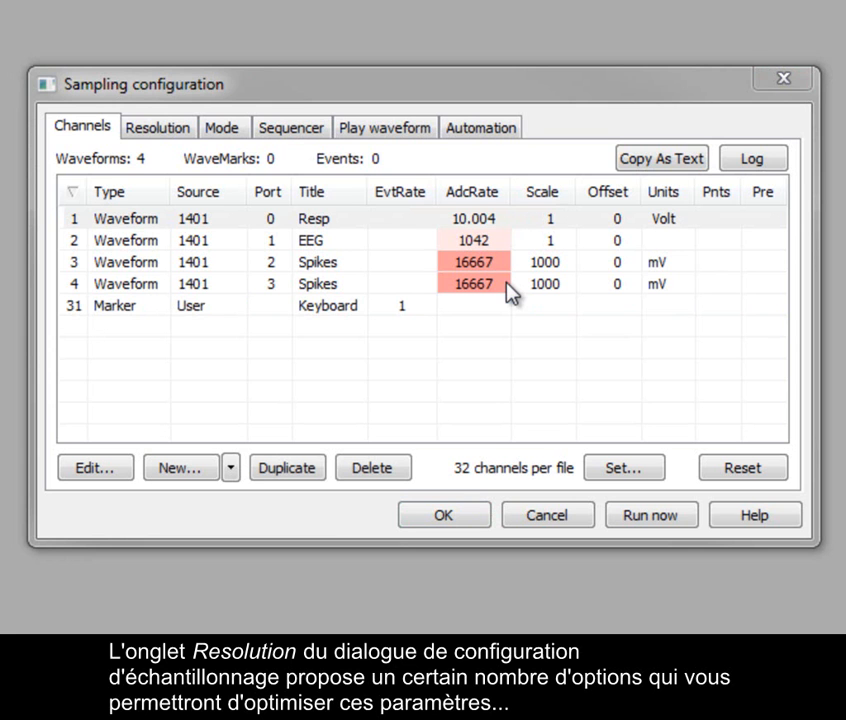
# - In the resolution settings, set the type of 1401 to Micro1401-3
pyautogui.click(162, 130)
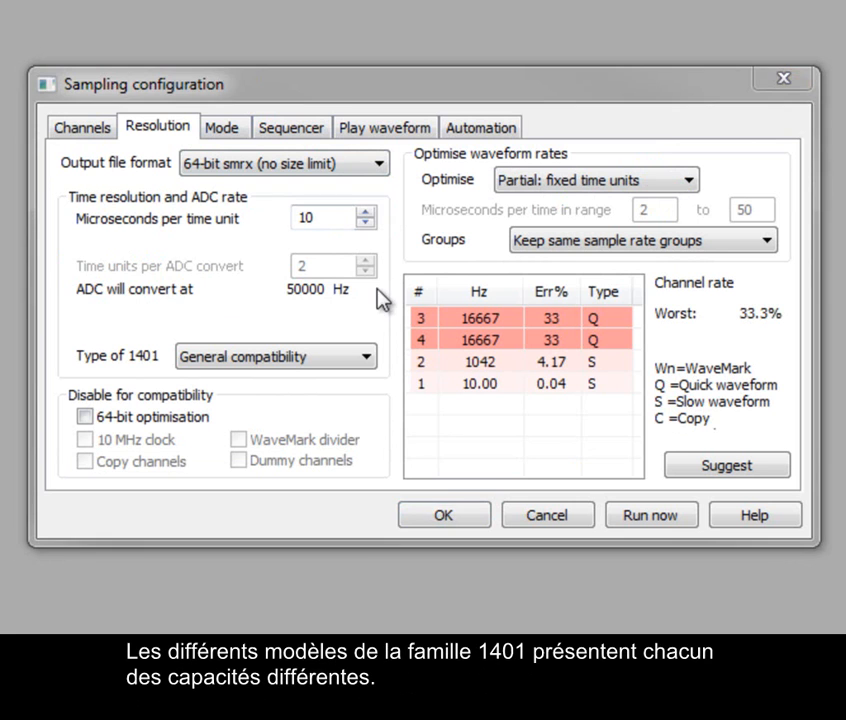
pyautogui.click(367, 360)
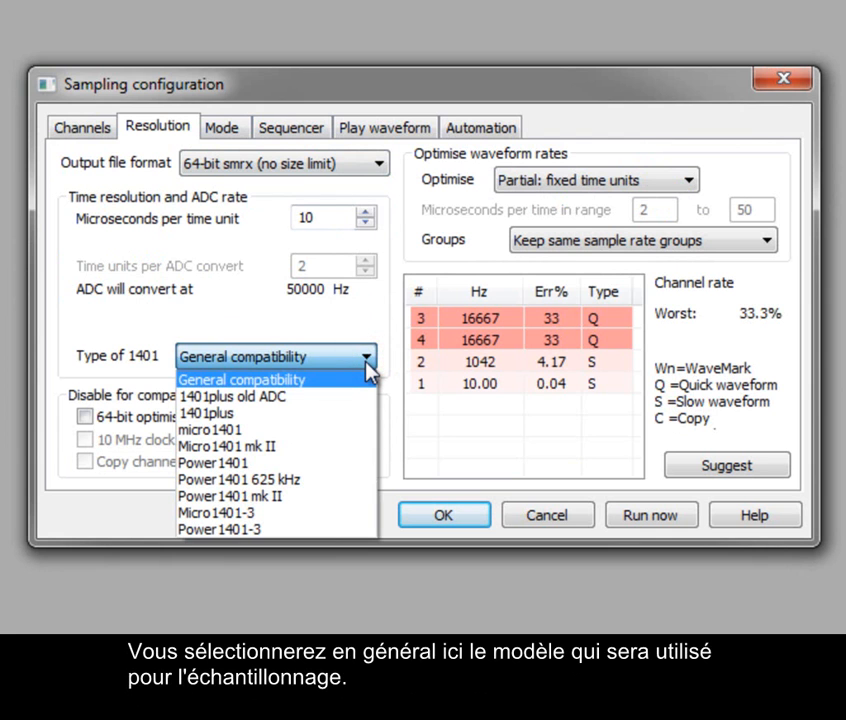
pyautogui.click(354, 513)
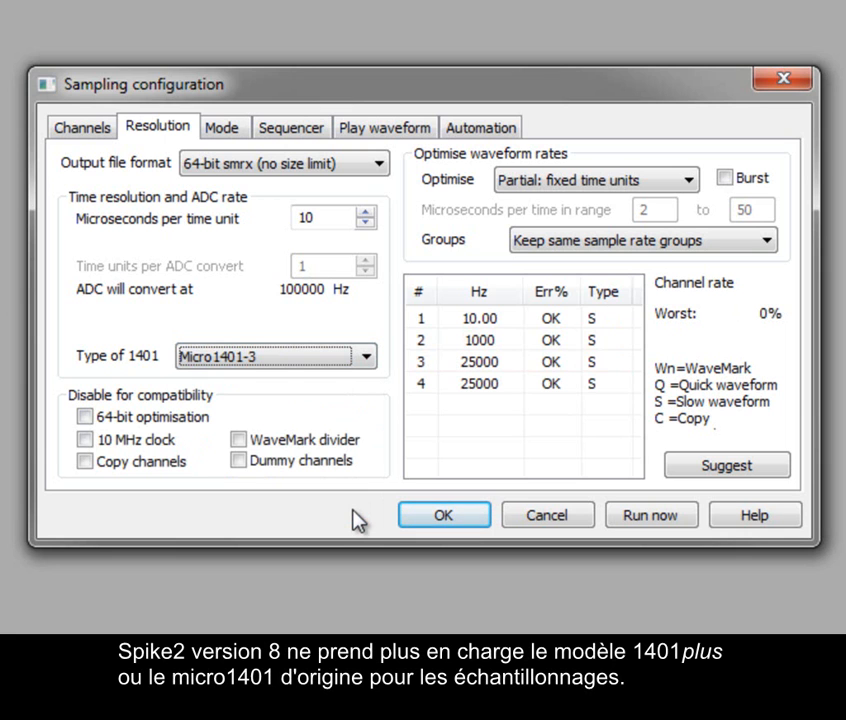
# - Switch the type of 1401 to 1401plus and back to Micro1401-3
pyautogui.click(368, 358)
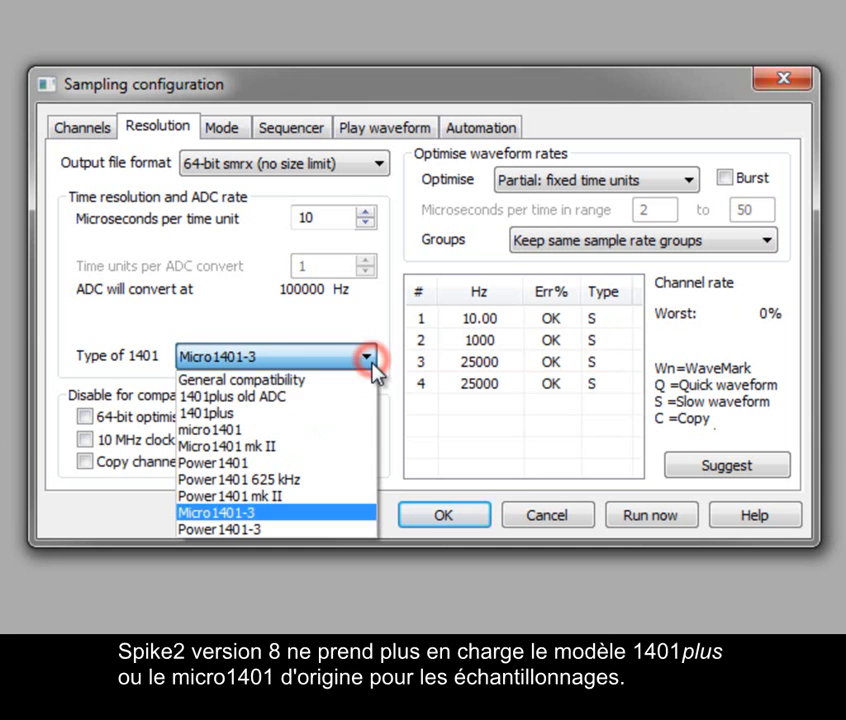
pyautogui.click(360, 422)
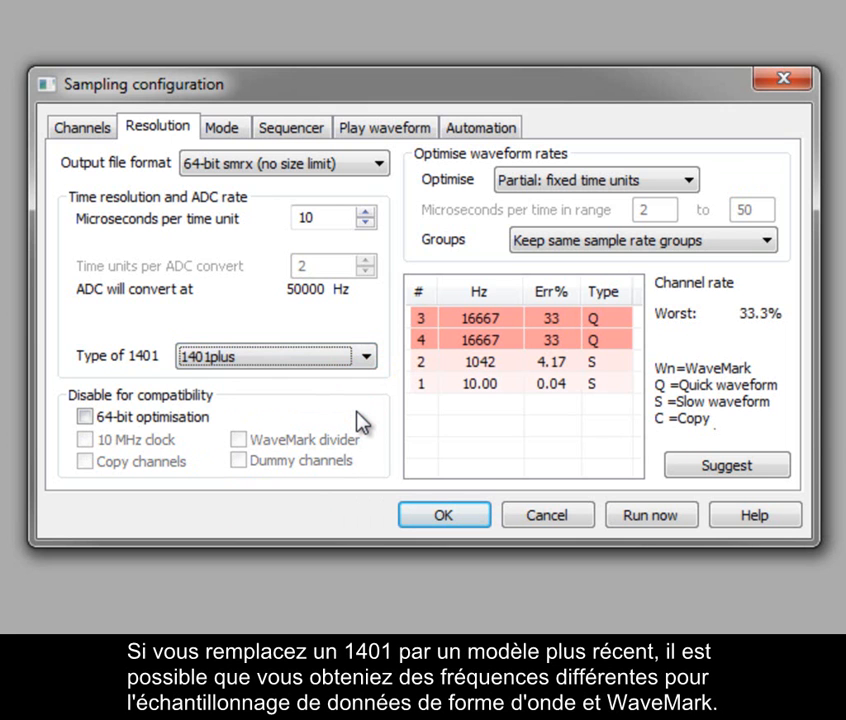
pyautogui.click(368, 358)
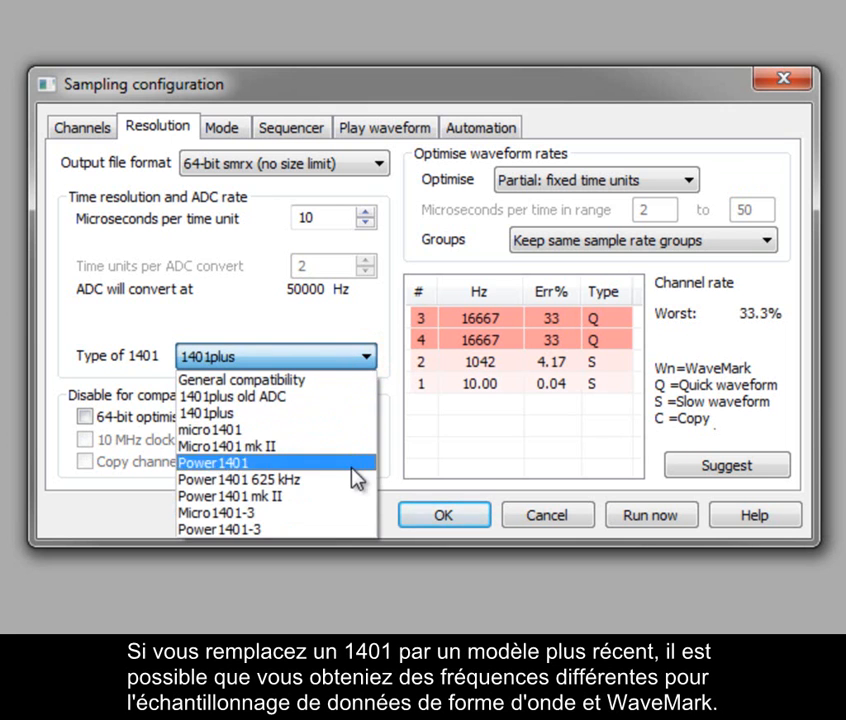
pyautogui.click(348, 513)
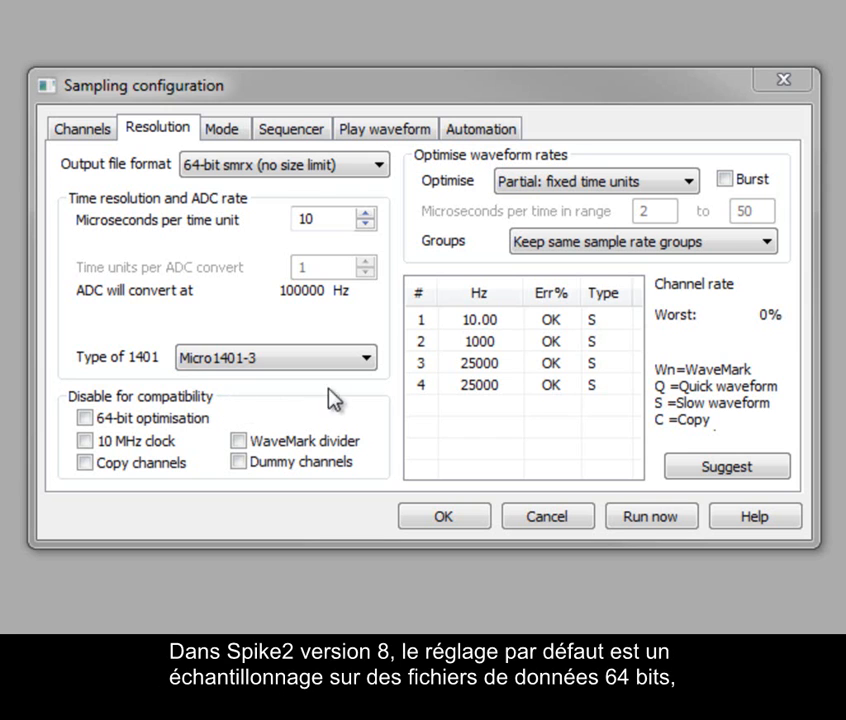
# - Check the available output file formats, keeping 64-bit smrx, and set the microseconds per time unit to 1
pyautogui.click(381, 165)
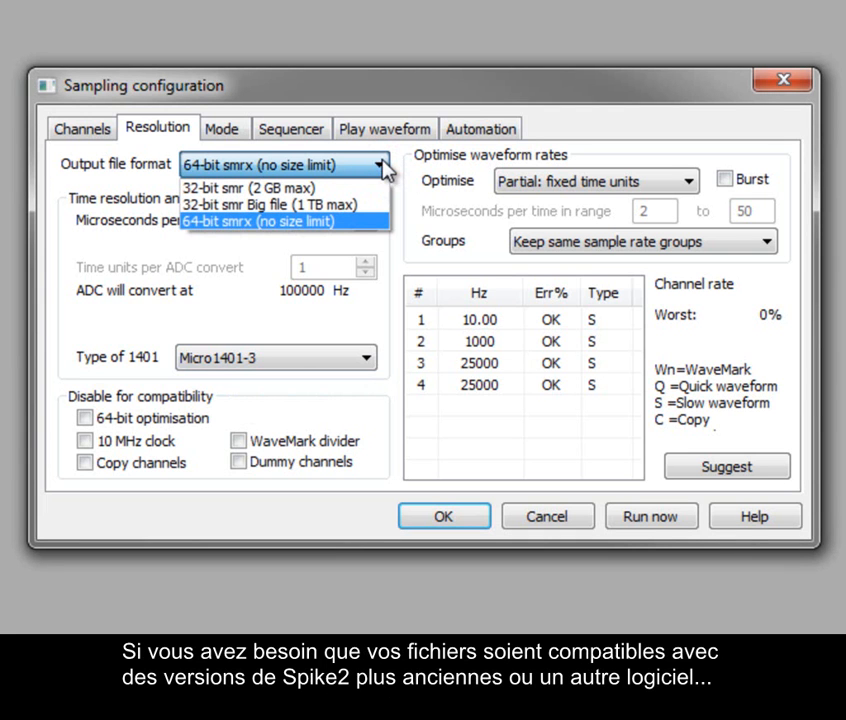
pyautogui.click(394, 243)
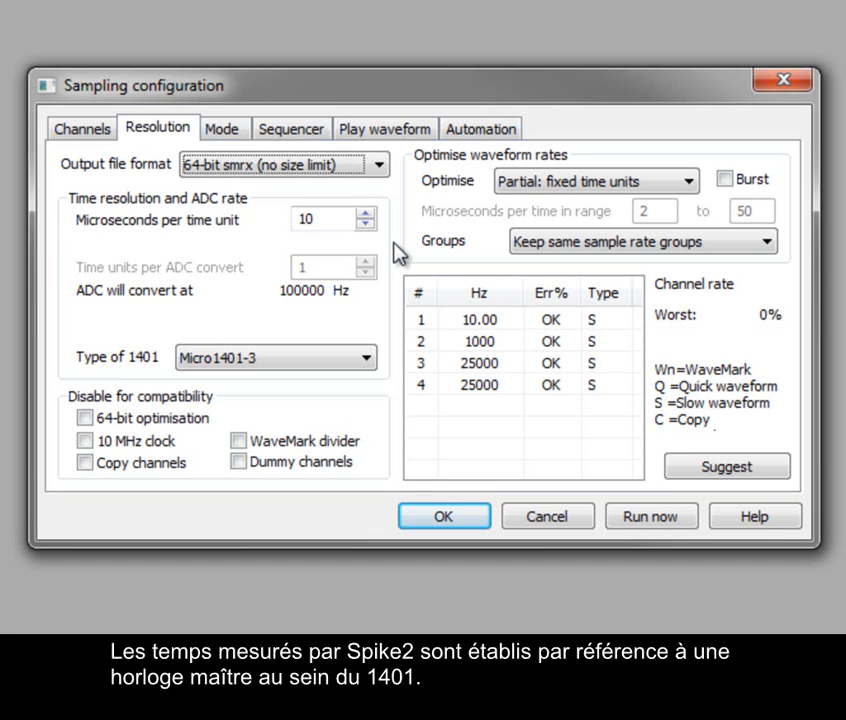
pyautogui.click(321, 218)
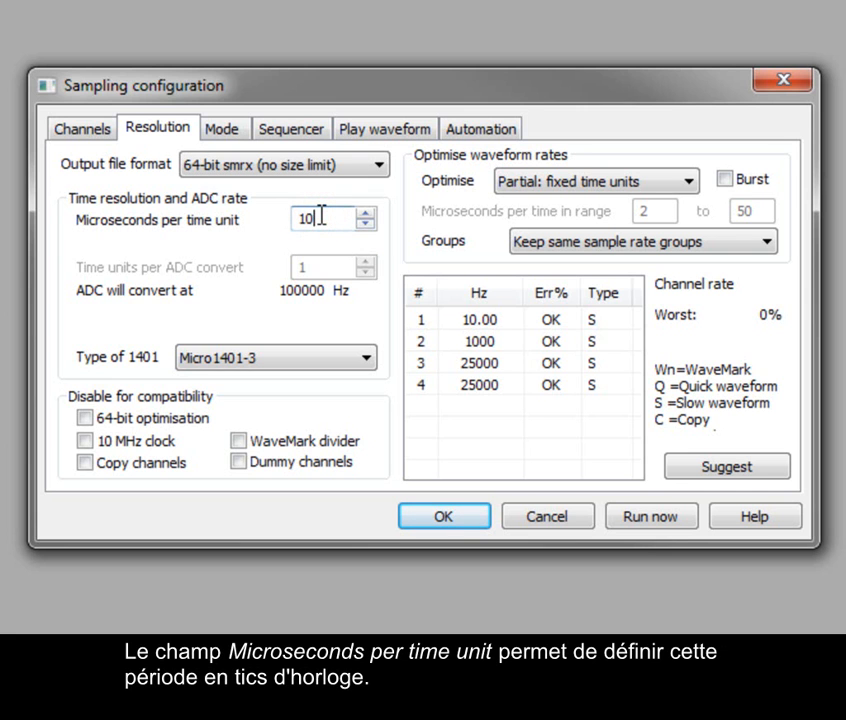
pyautogui.press('BackSpace')
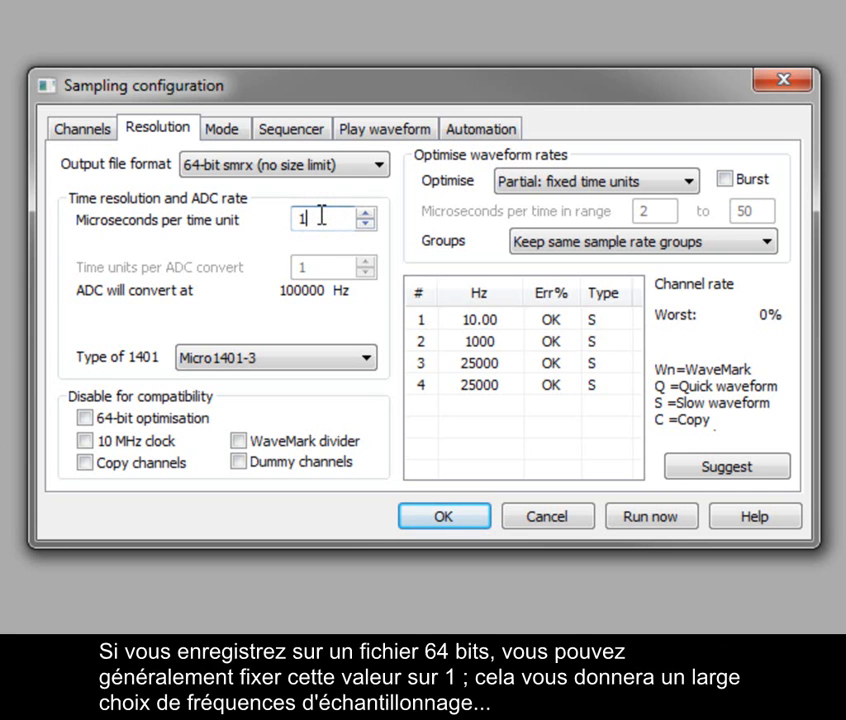
pyautogui.press('Tab')
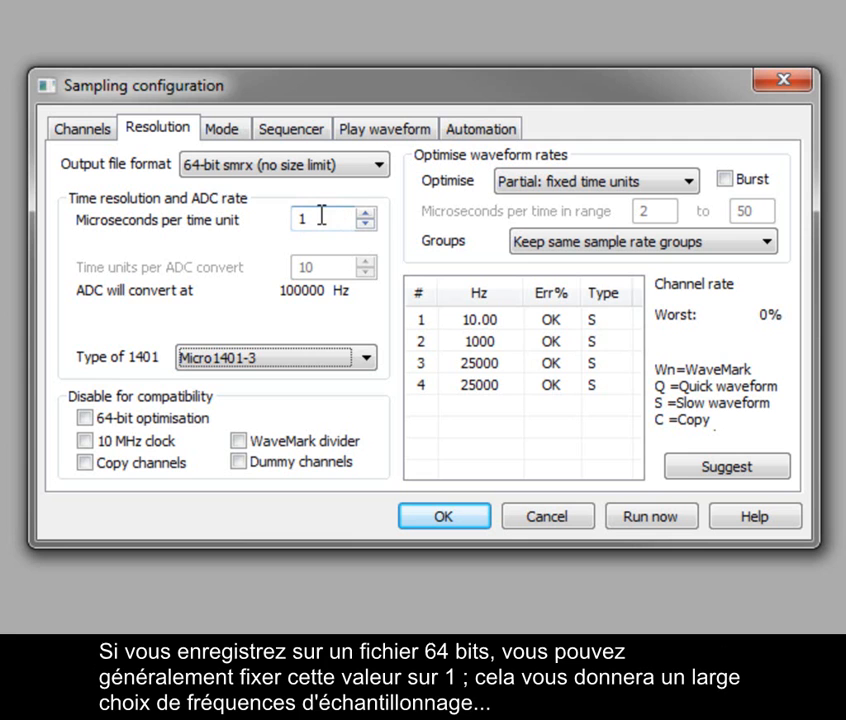
# - Set the output file format to 32-bit smr (2 GB max) and the microseconds per time unit to 2
pyautogui.click(377, 168)
pyautogui.click(376, 189)
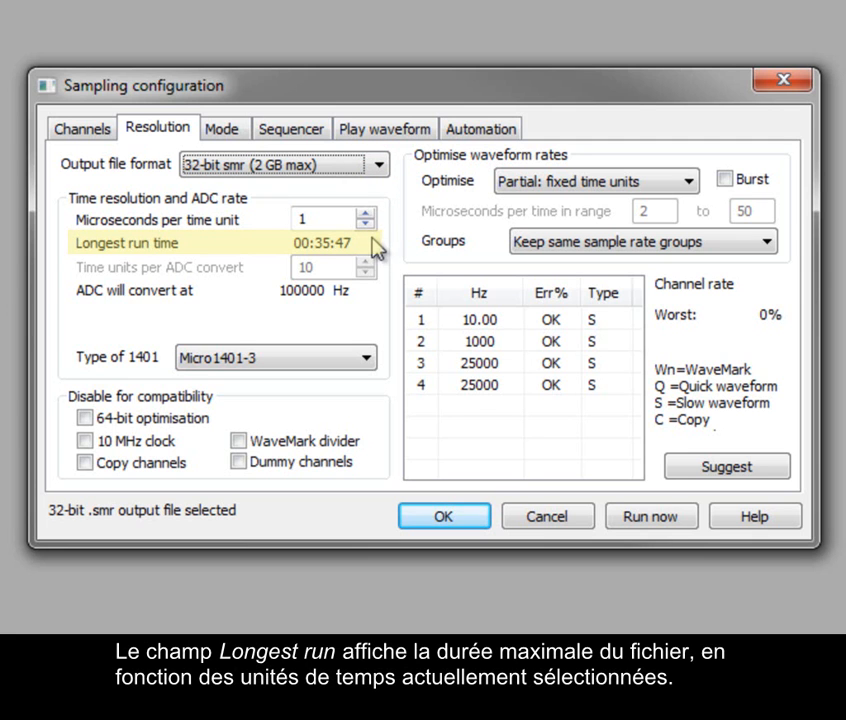
pyautogui.doubleClick(332, 219)
pyautogui.write('2')
pyautogui.press('Tab')
# - Set the microseconds per time unit to 5
pyautogui.doubleClick(313, 219)
pyautogui.write('5')
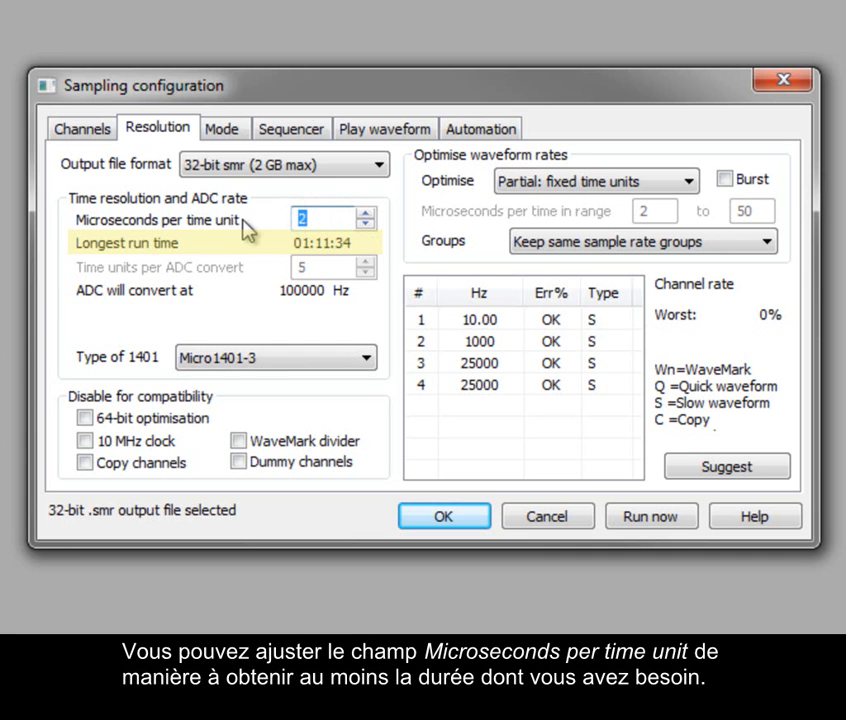
pyautogui.press('Tab')
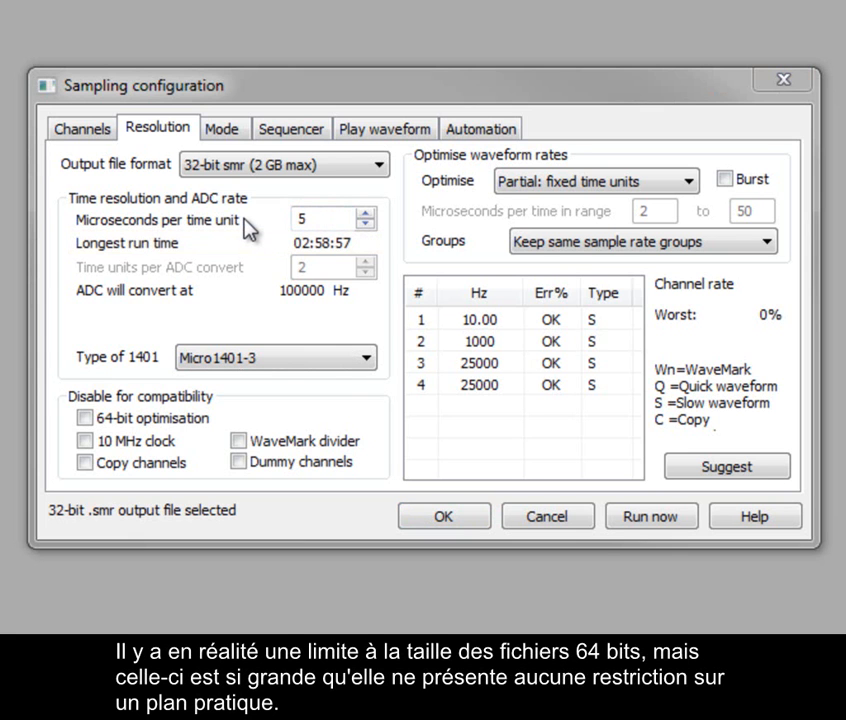
# - Set the output file format to 64-bit smrx (no size limit) and the microseconds per time unit to 1
pyautogui.click(381, 164)
pyautogui.click(372, 221)
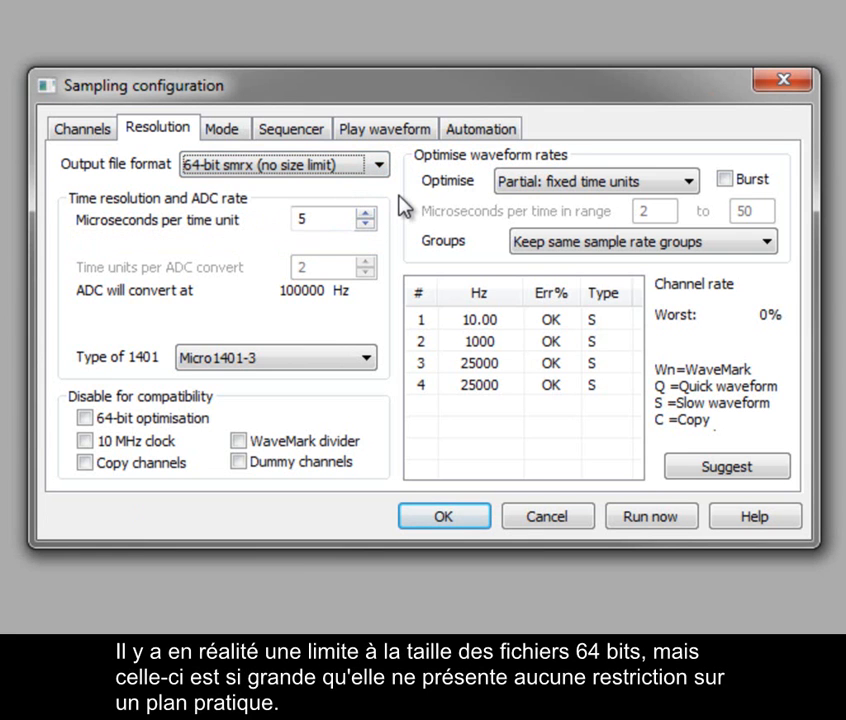
pyautogui.moveTo(323, 222); pyautogui.dragTo(287, 221)
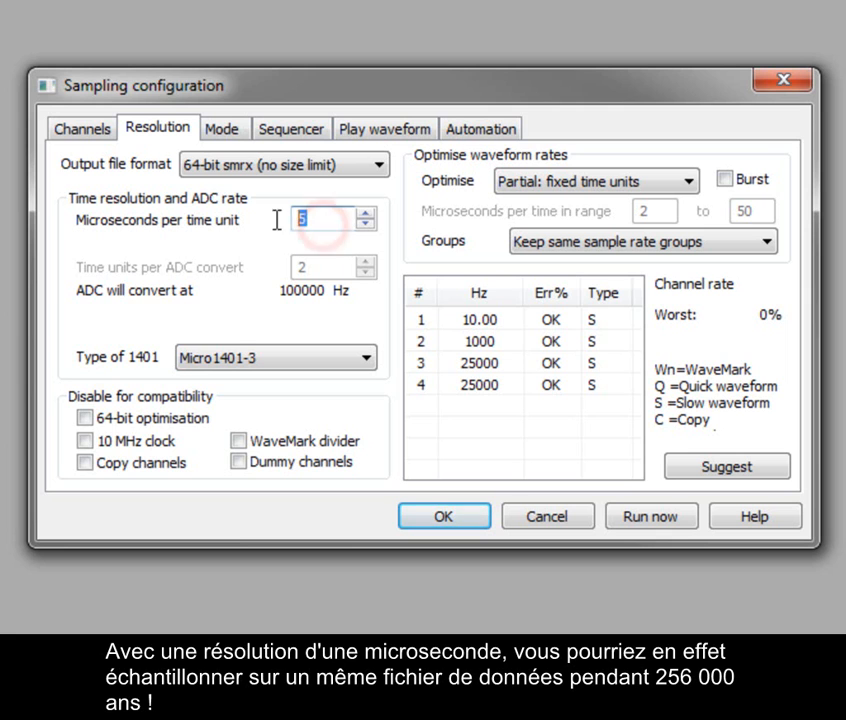
pyautogui.write('1')
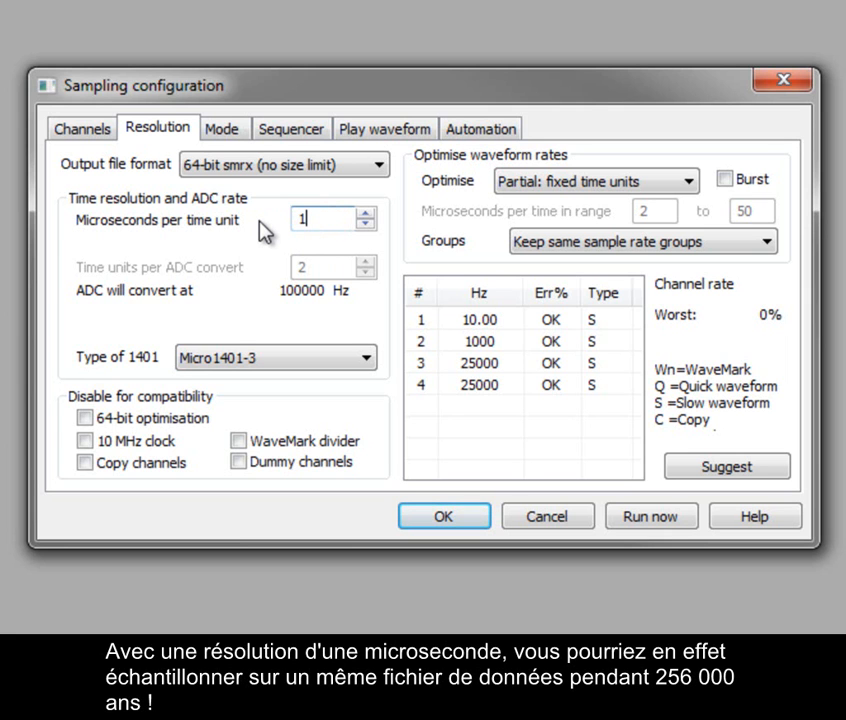
pyautogui.press('Tab')
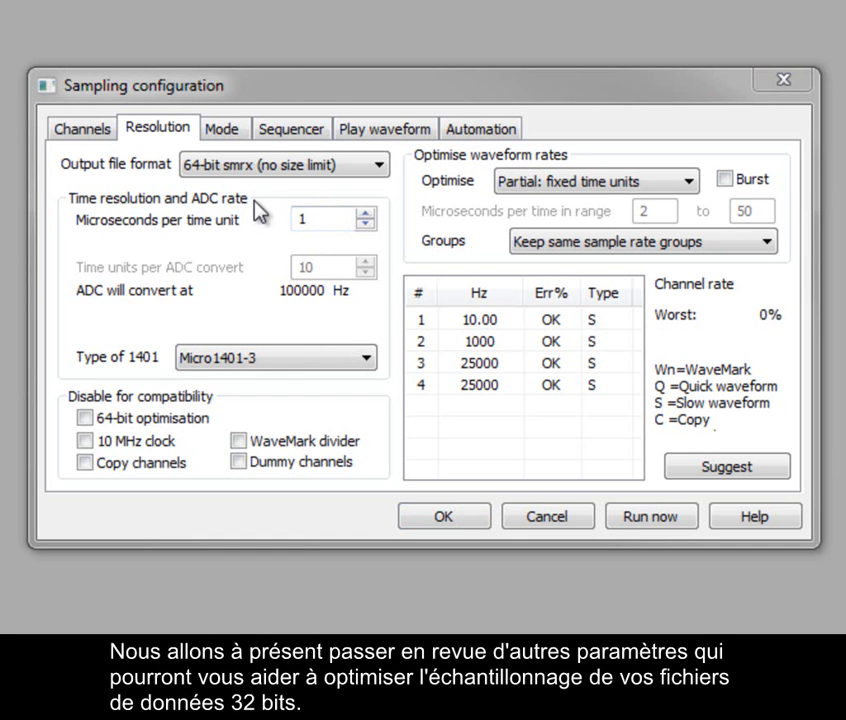
# - Set the output file format to 32-bit smr (2 GB max) and the microseconds per time unit to 10
pyautogui.click(381, 167)
pyautogui.click(384, 188)
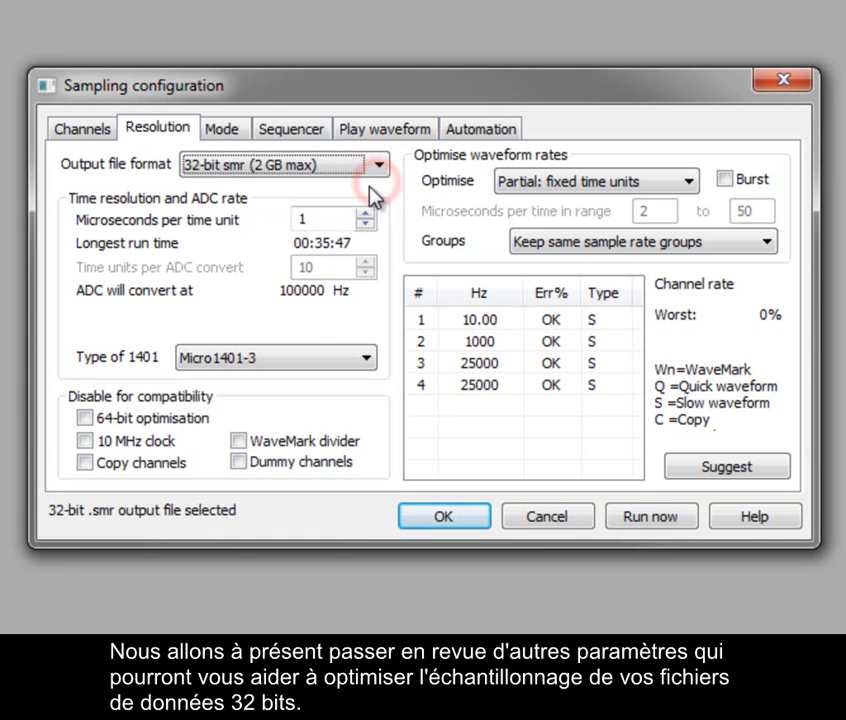
pyautogui.doubleClick(321, 216)
pyautogui.write('10')
# - Set the type of 1401 to General compatibility and the waveform rate optimisation to Full: time units can change
pyautogui.click(321, 358)
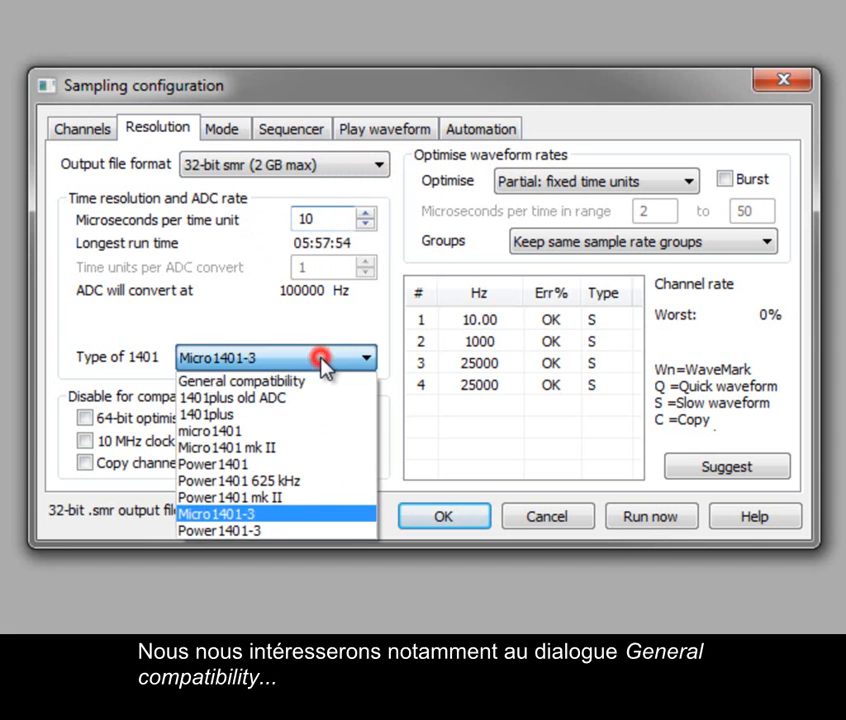
pyautogui.click(316, 383)
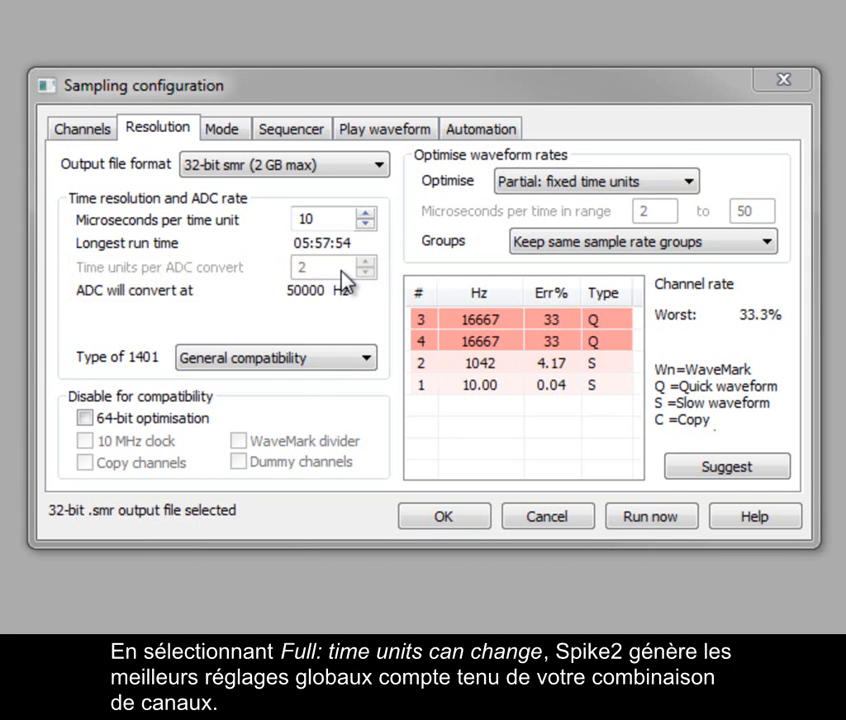
pyautogui.click(689, 182)
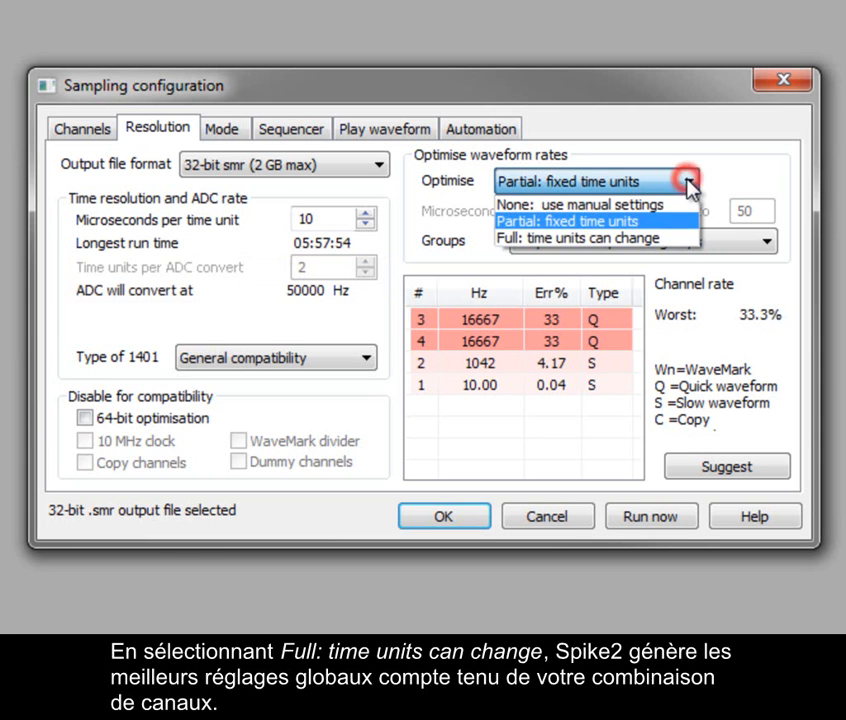
pyautogui.click(668, 239)
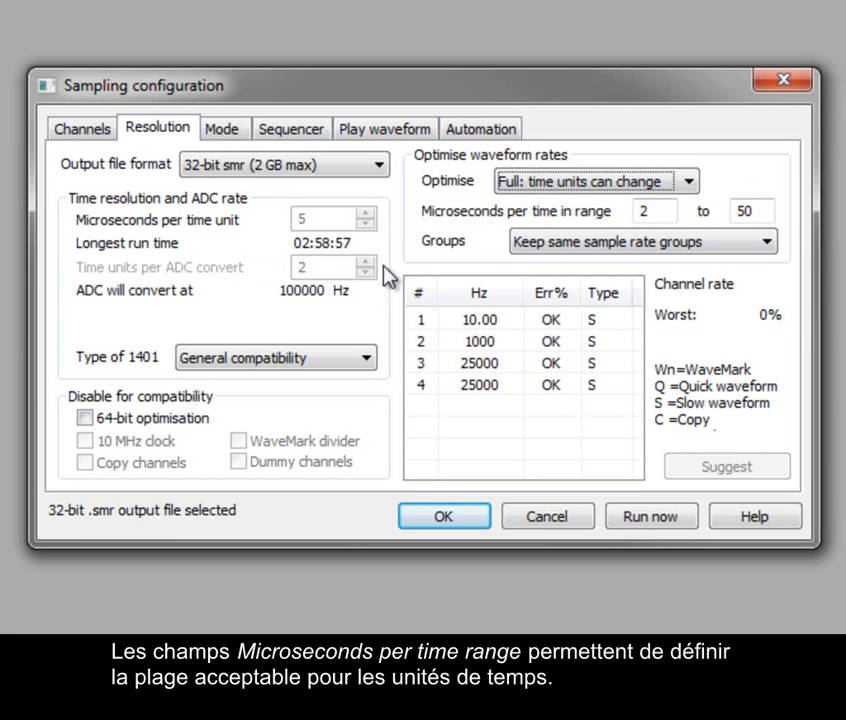
# - Switch the waveform rate optimisation to None: use manual settings and raise the microseconds per time unit to 10
pyautogui.click(695, 181)
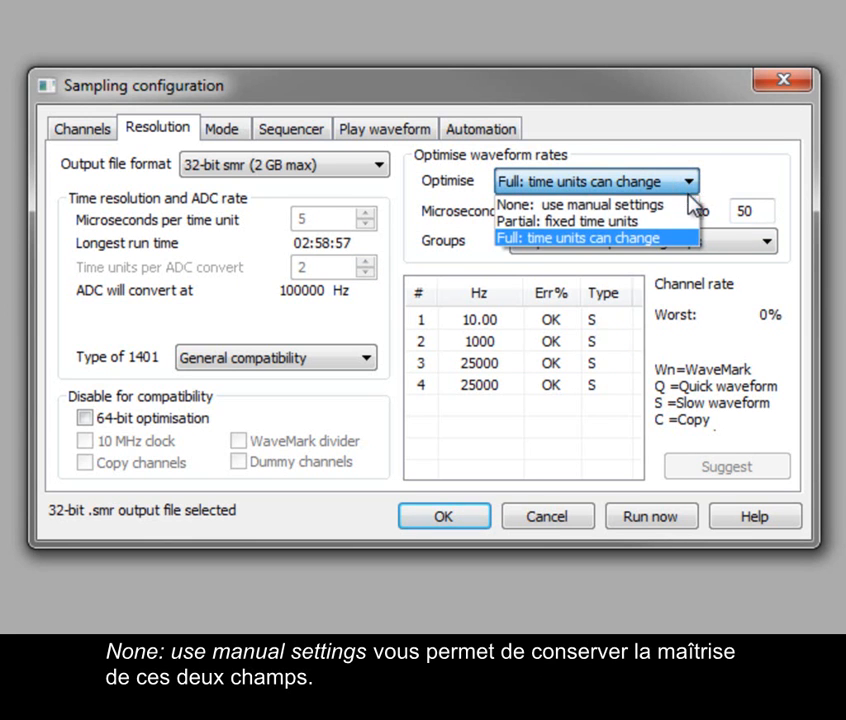
pyautogui.click(688, 205)
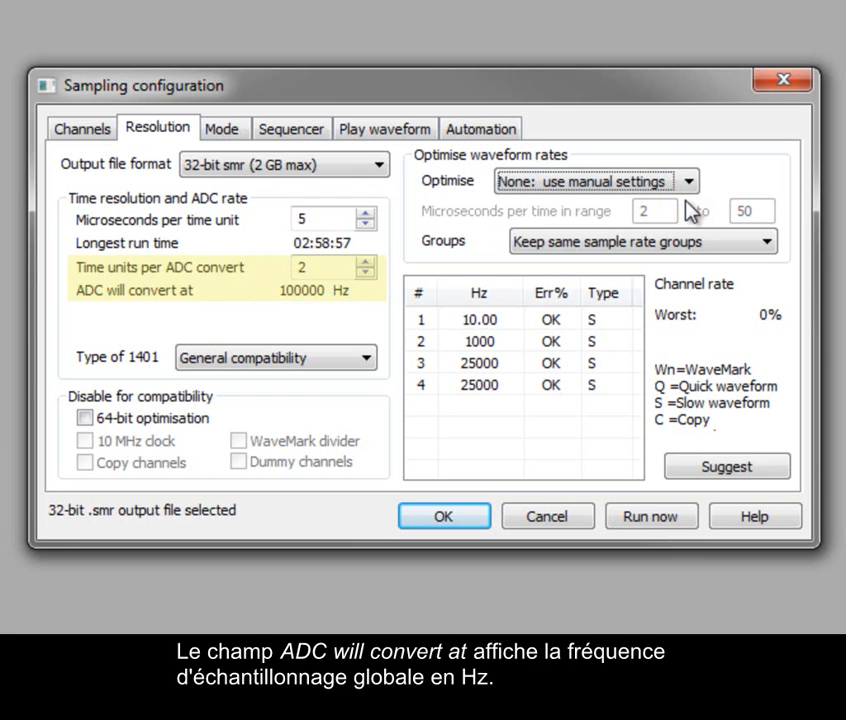
pyautogui.click(365, 218)
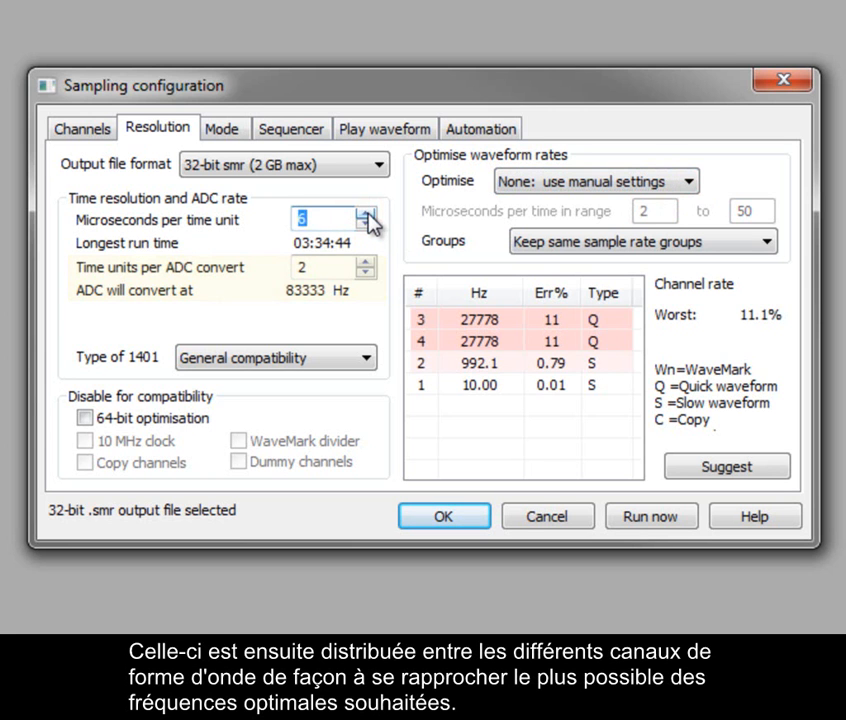
pyautogui.click(365, 218)
pyautogui.click(366, 215)
pyautogui.click(366, 215)
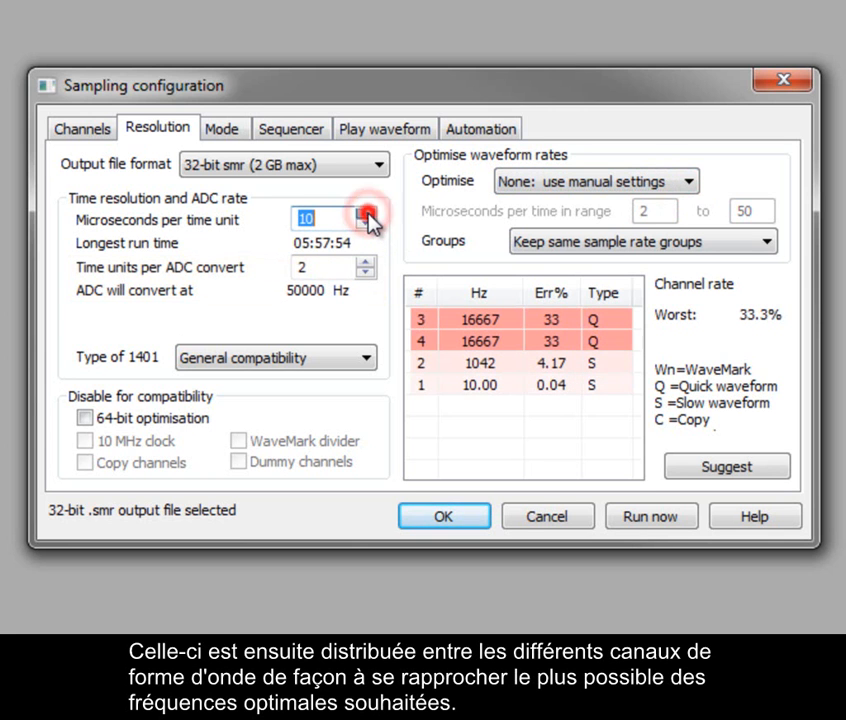
# - Vary the time units per ADC convert, ending at 2, and apply the program's suggested time resolution settings
pyautogui.click(367, 263)
pyautogui.click(367, 263)
pyautogui.click(367, 272)
pyautogui.click(367, 272)
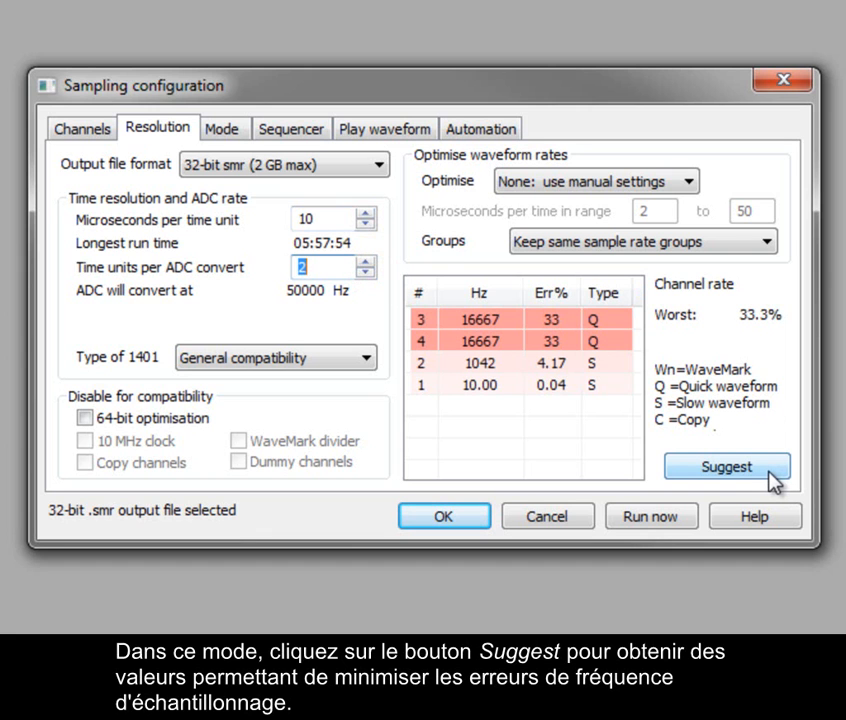
pyautogui.click(727, 467)
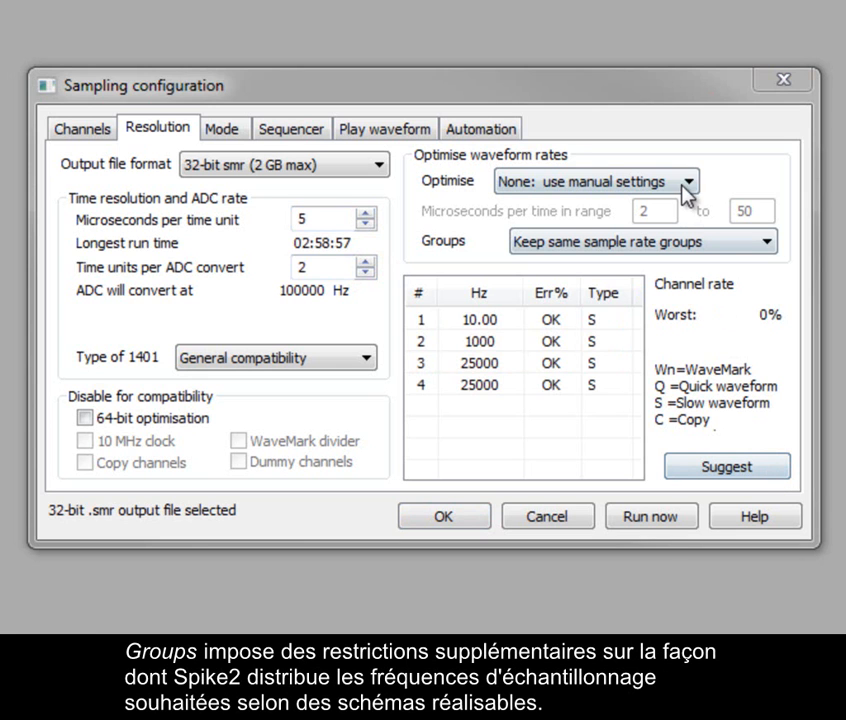
# - Set the waveform rate optimisation to Partial: fixed time units and the microseconds per time unit to 10
pyautogui.click(688, 182)
pyautogui.click(683, 229)
pyautogui.doubleClick(314, 218)
pyautogui.write('10')
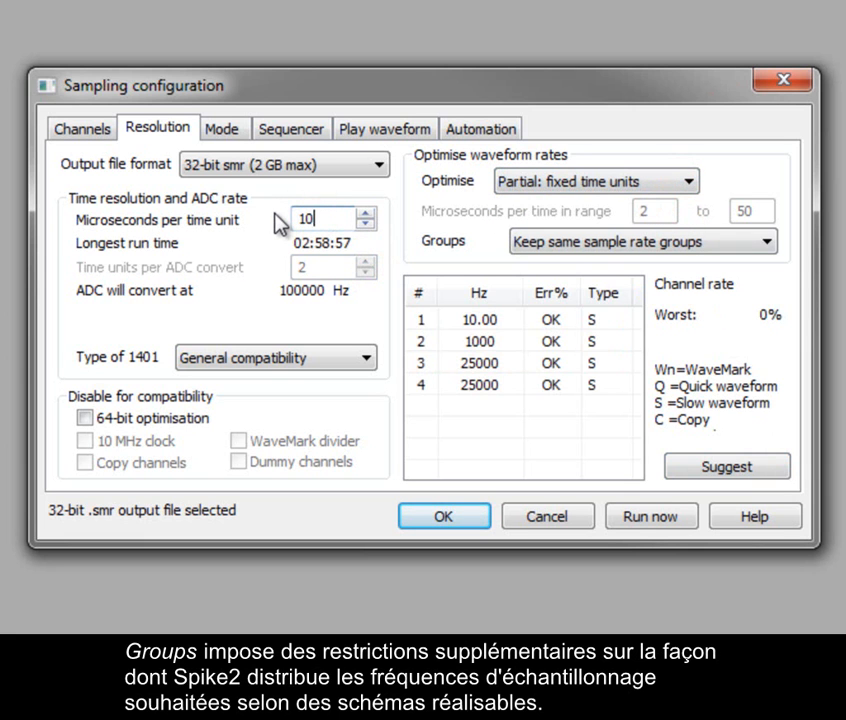
pyautogui.press('Tab')
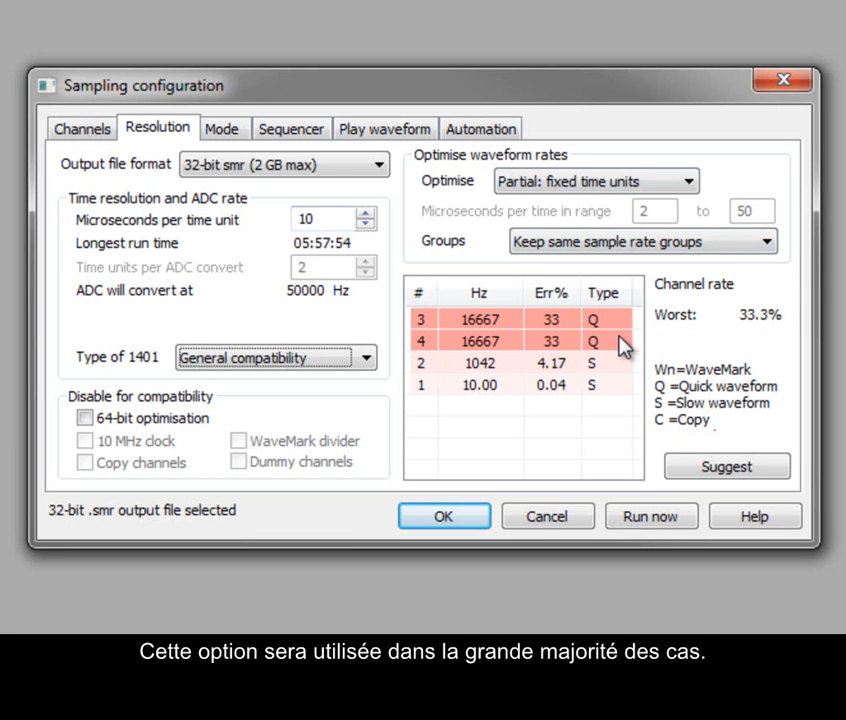
# - Try the Ignore same sample rate groups option for the waveform rate groups, then return to Keep same sample rate groups
pyautogui.click(768, 245)
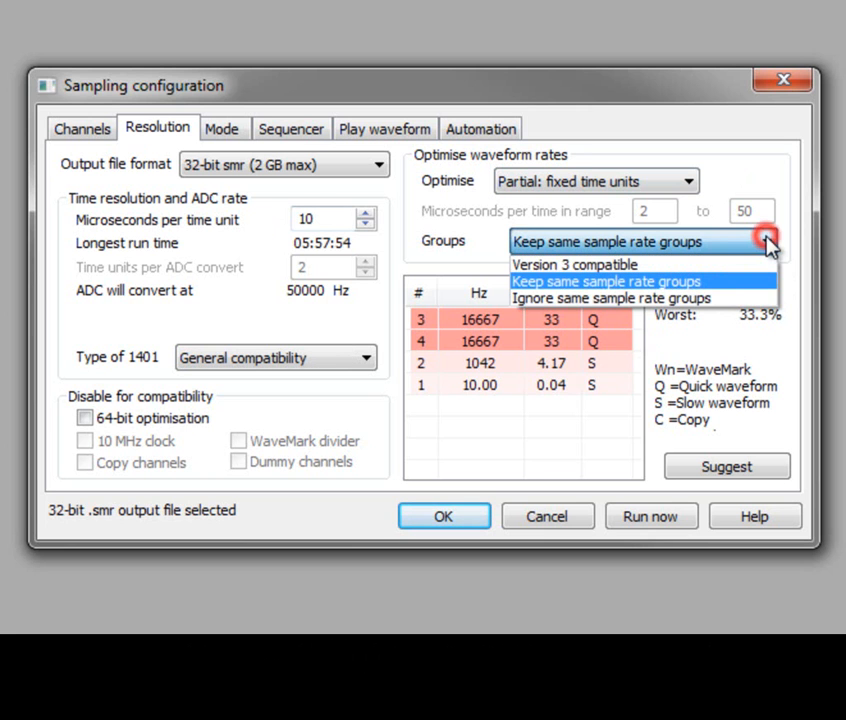
pyautogui.click(763, 298)
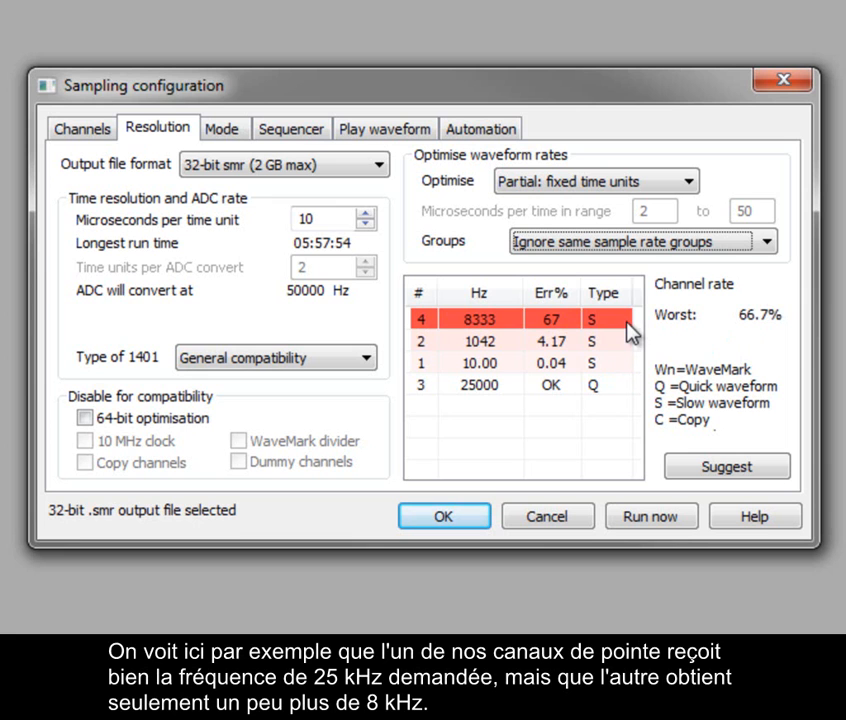
pyautogui.click(768, 243)
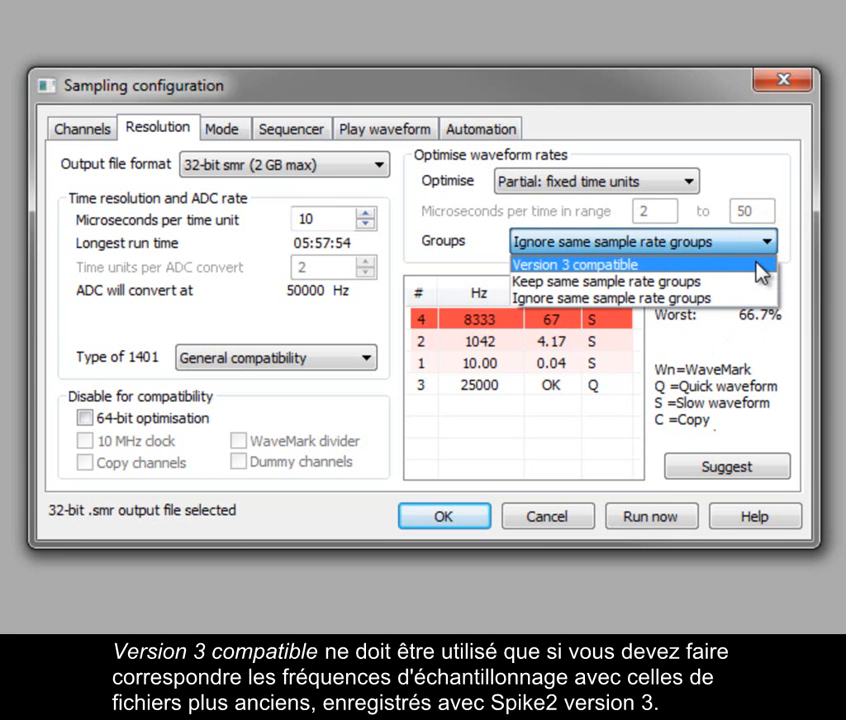
pyautogui.click(755, 282)
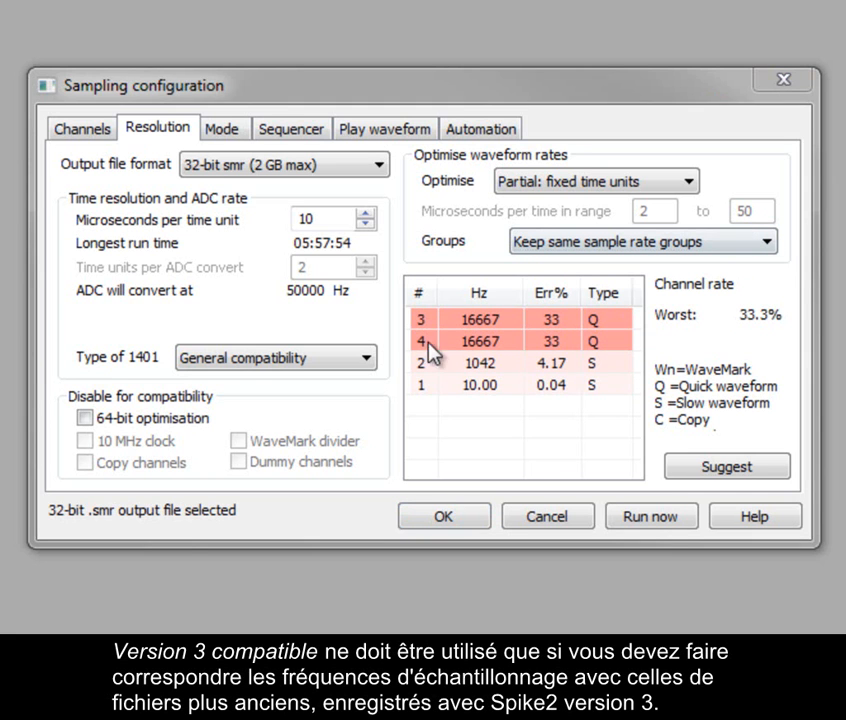
# - Set the type of 1401 to Micro1401-3
pyautogui.click(369, 362)
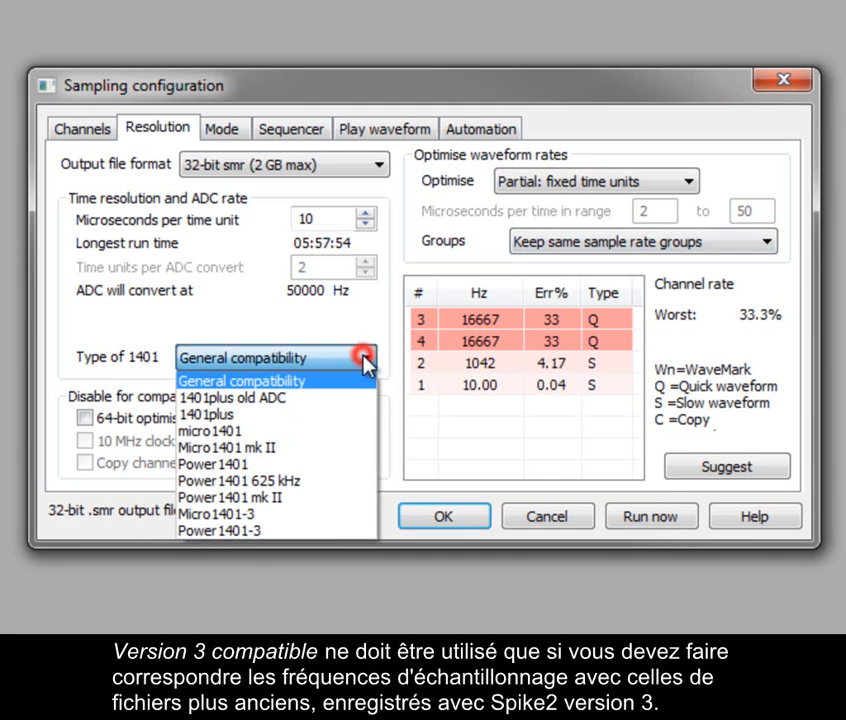
pyautogui.click(334, 510)
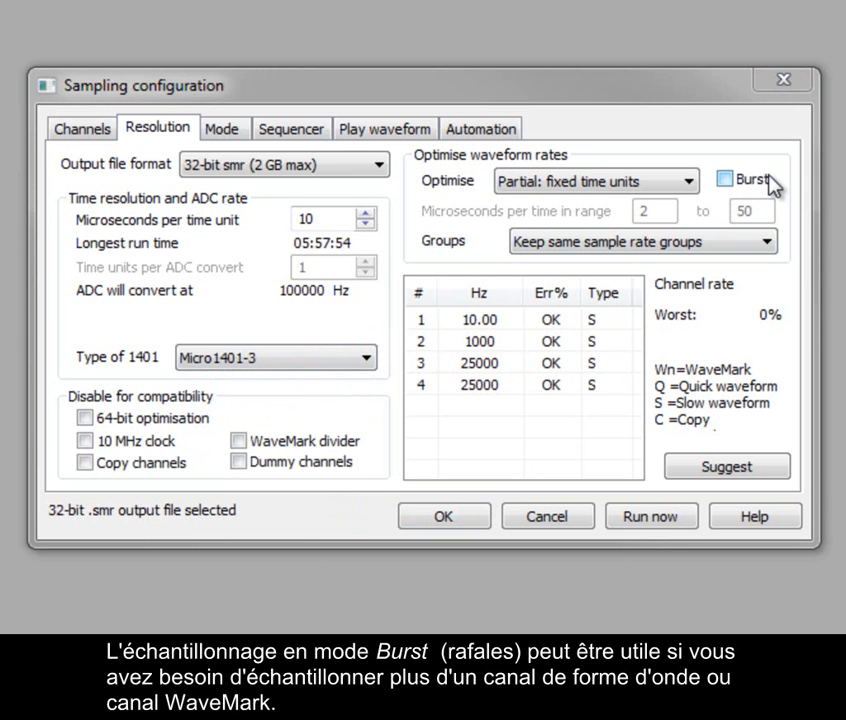
# - Duplicate waveform channel 4 repeatedly until the channel list holds ten waveform channels
pyautogui.click(88, 130)
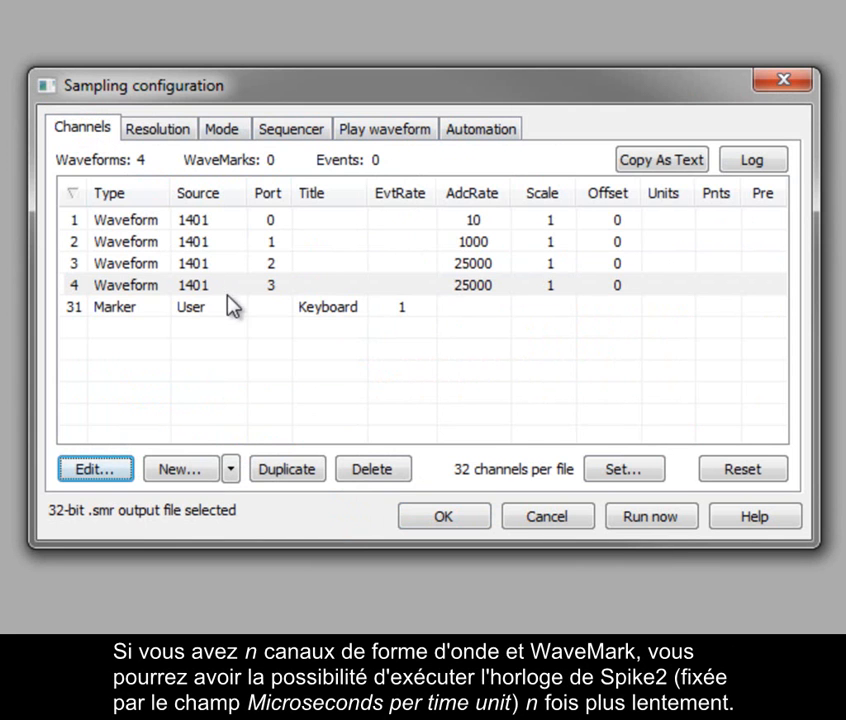
pyautogui.click(296, 477)
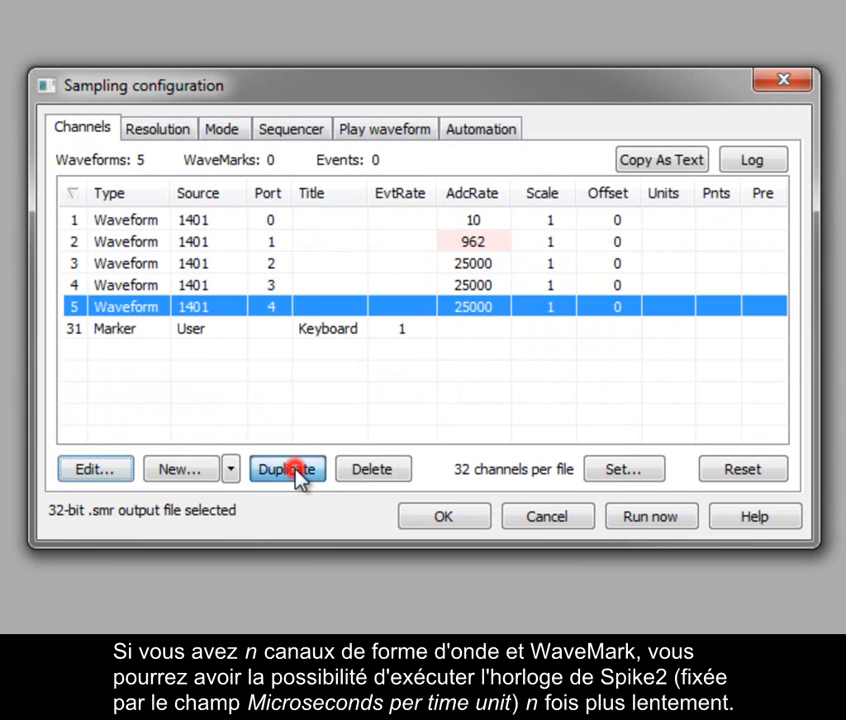
pyautogui.click(296, 477)
pyautogui.click(296, 477)
pyautogui.click(296, 472)
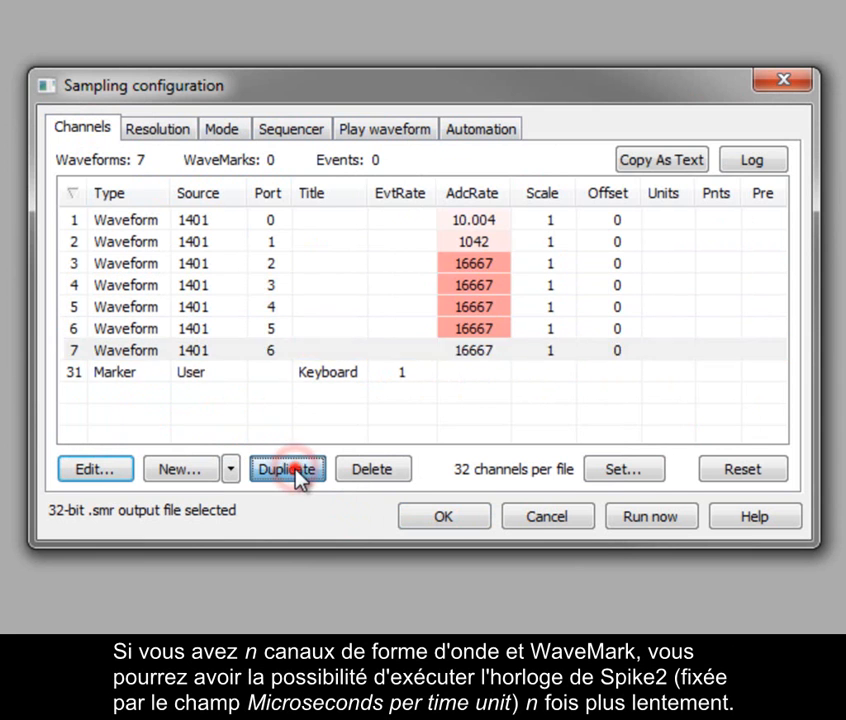
pyautogui.click(296, 472)
pyautogui.click(296, 472)
pyautogui.click(296, 472)
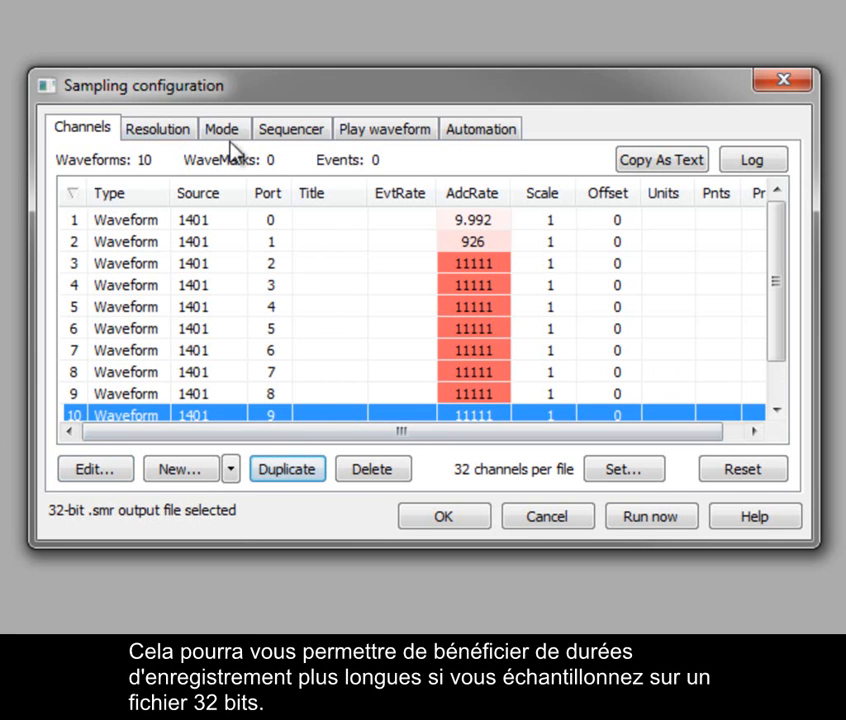
# - Enable burst mode in the waveform rate optimisation settings
pyautogui.click(176, 136)
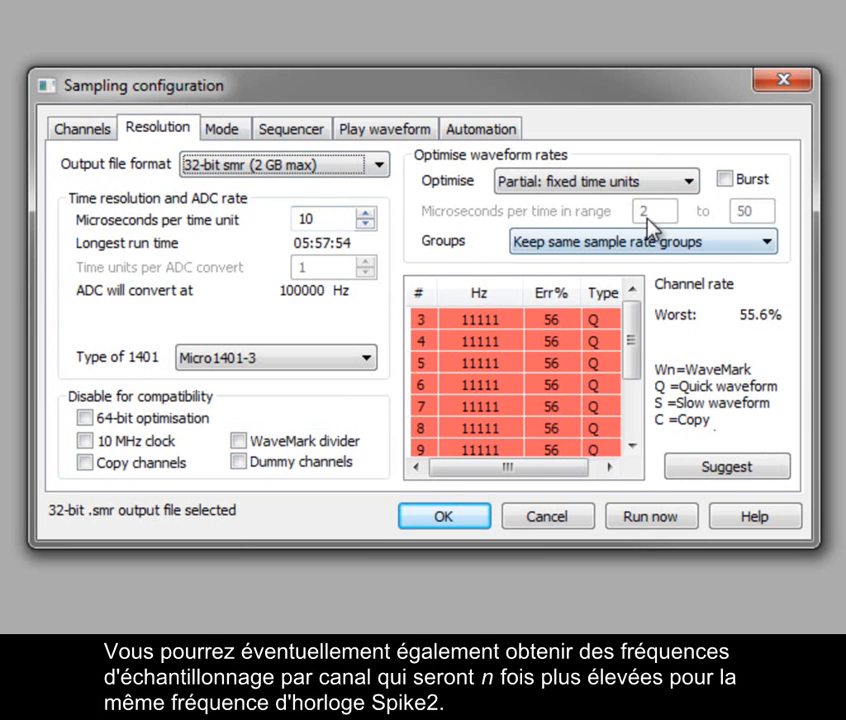
pyautogui.click(757, 182)
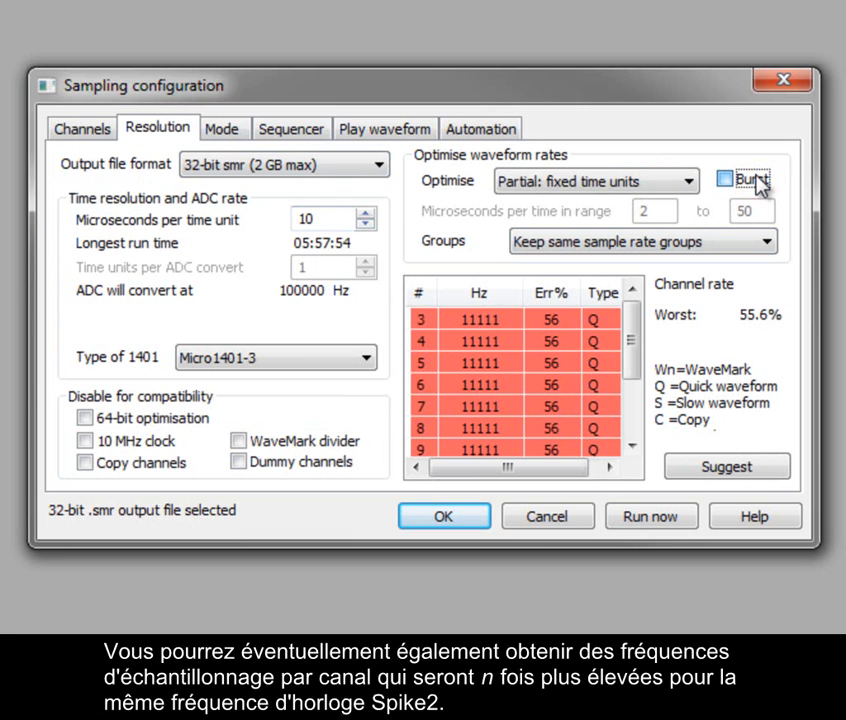